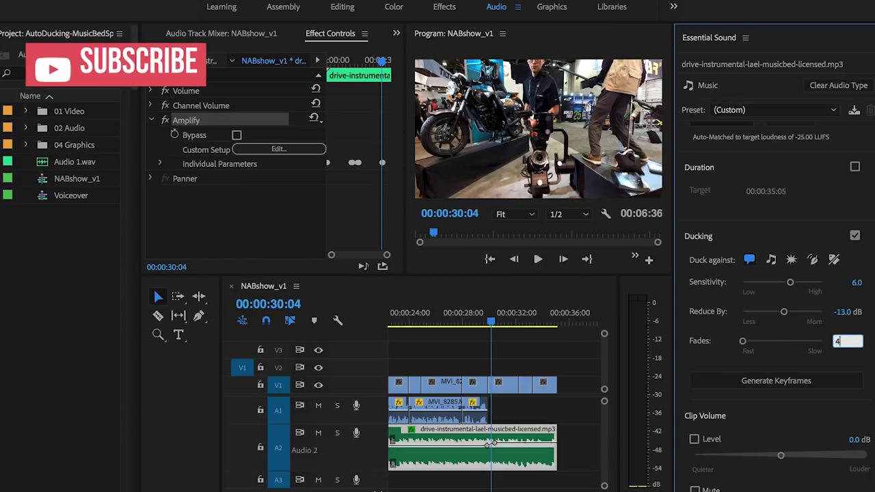
Set the ducking fades to 400 ms and play the sequence from the start.
{"action": "type", "text": "400"}
{"action": "key", "text": "Return"}
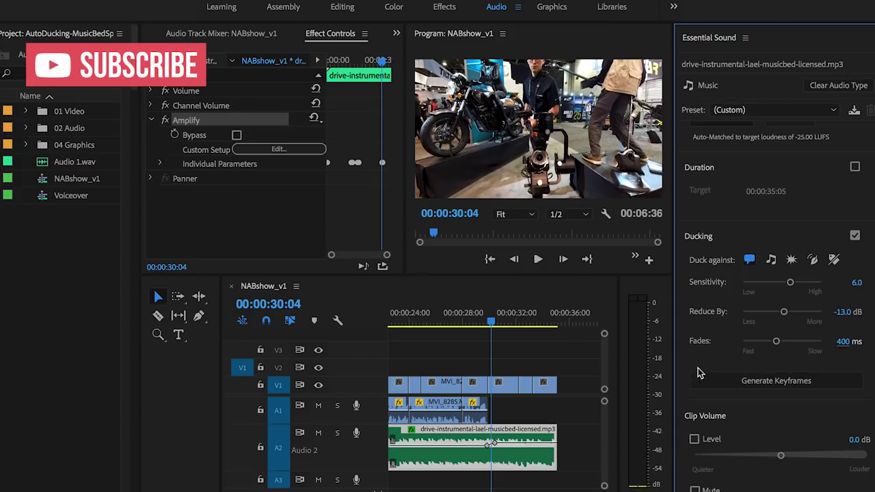
{"action": "scroll", "coordinate": [484, 476], "scroll_direction": "down", "scroll_amount": 3}
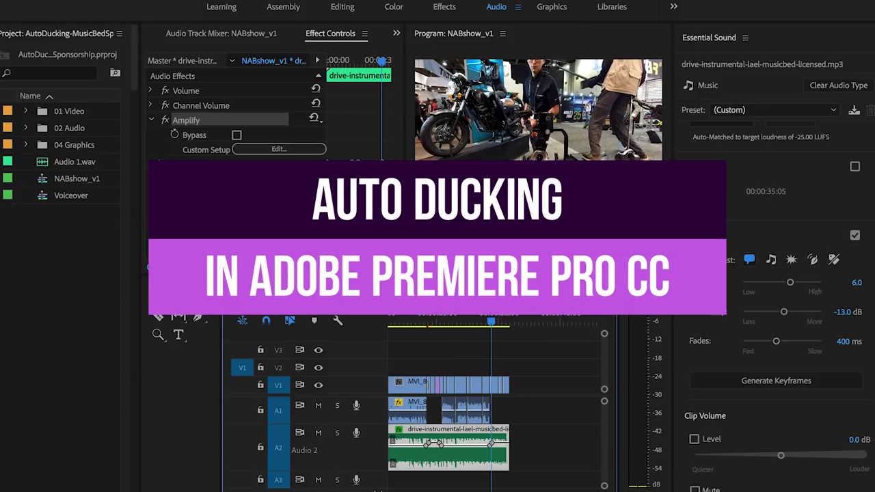
{"action": "scroll", "coordinate": [493, 424], "scroll_direction": "up", "scroll_amount": 5}
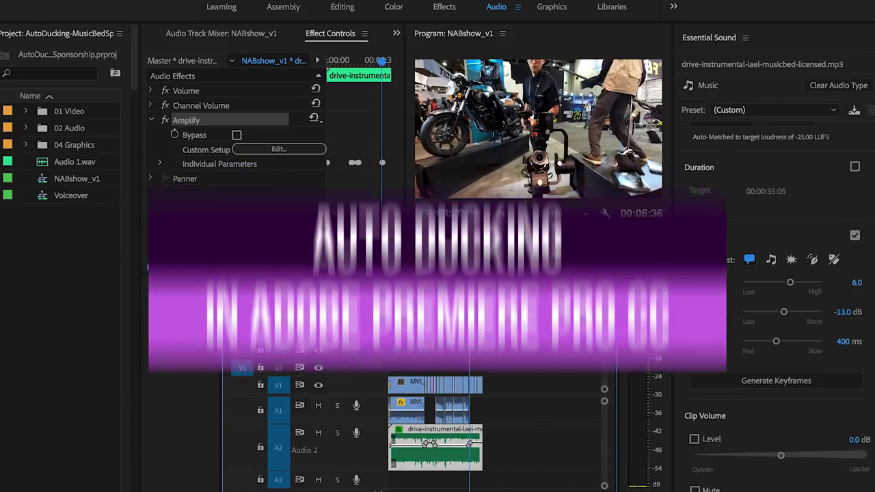
{"action": "key", "text": "Home"}
{"action": "key", "text": "space"}
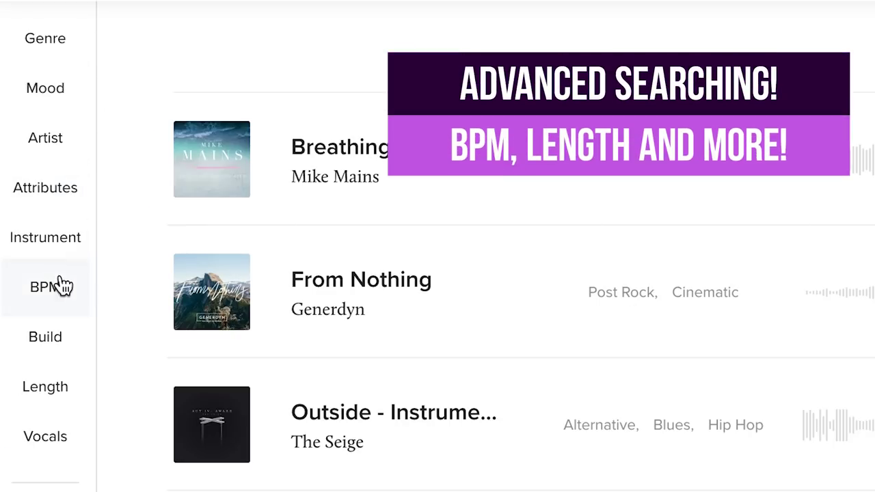
Filter Musicbed songs to 141 BPM and a 1:00–4:45 length.
{"action": "left_click", "coordinate": [26, 230]}
{"action": "left_click_drag", "start_coordinate": [167, 208], "coordinate": [166, 179]}
{"action": "left_click", "coordinate": [23, 291]}
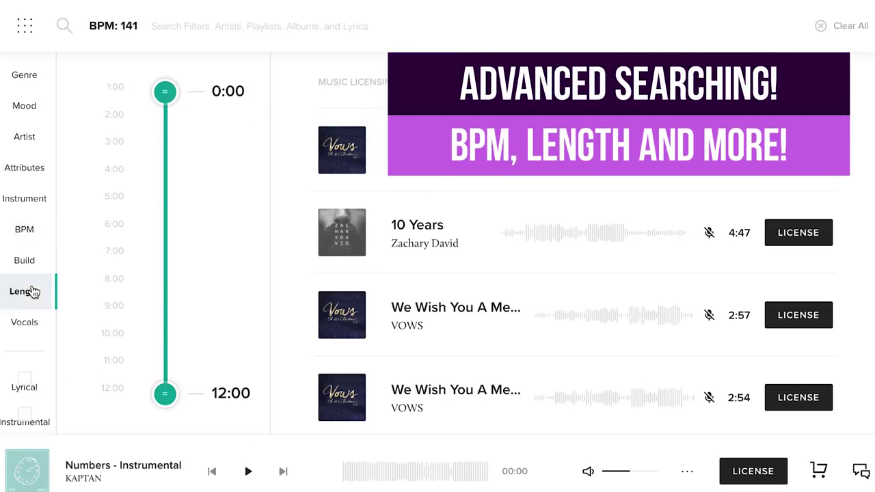
{"action": "left_click_drag", "start_coordinate": [166, 89], "coordinate": [166, 96]}
{"action": "left_click_drag", "start_coordinate": [166, 378], "coordinate": [166, 192]}
Include the Carefree mood, exclude Chill, and scroll through the membership homepage.
{"action": "left_click", "coordinate": [24, 106]}
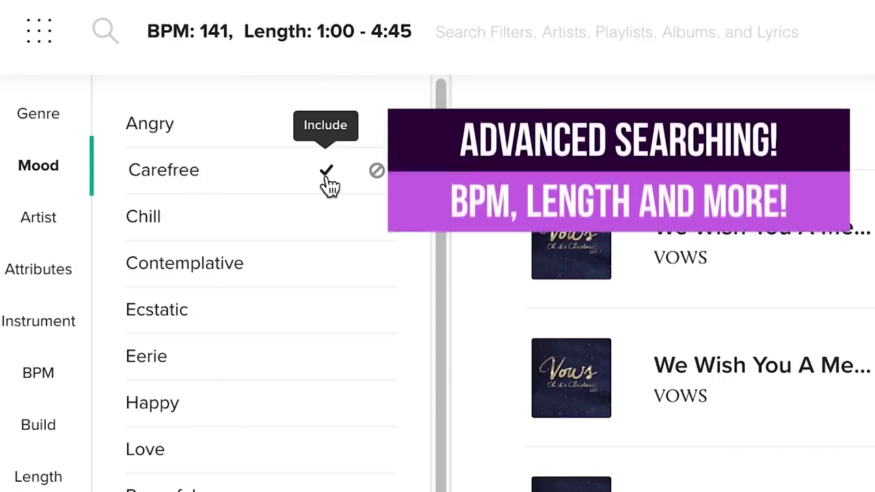
{"action": "left_click", "coordinate": [196, 108]}
{"action": "left_click", "coordinate": [226, 136]}
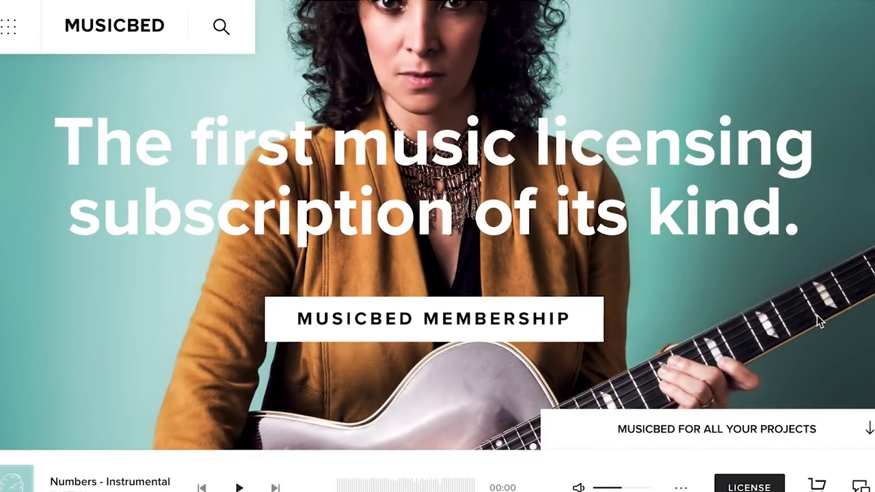
{"action": "scroll", "coordinate": [818, 318], "scroll_direction": "down", "scroll_amount": 1}
{"action": "scroll", "coordinate": [818, 320], "scroll_direction": "down", "scroll_amount": 3}
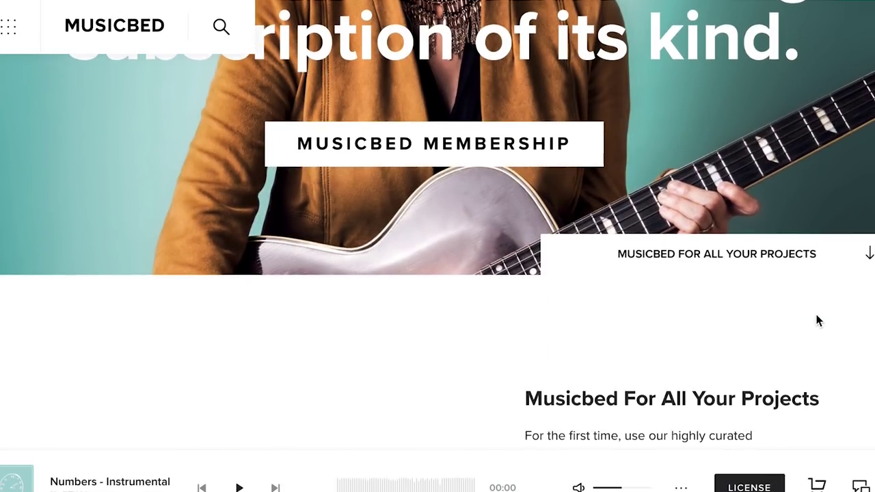
{"action": "scroll", "coordinate": [818, 320], "scroll_direction": "down", "scroll_amount": 4}
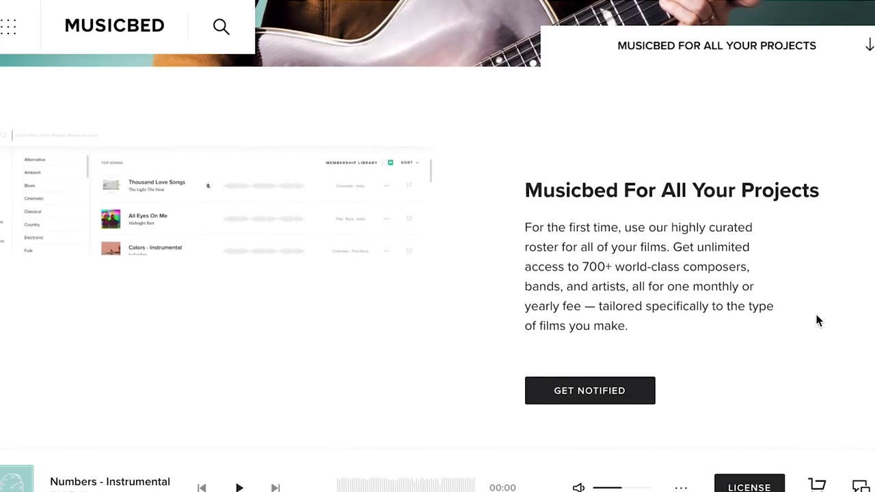
{"action": "scroll", "coordinate": [818, 320], "scroll_direction": "down", "scroll_amount": 1}
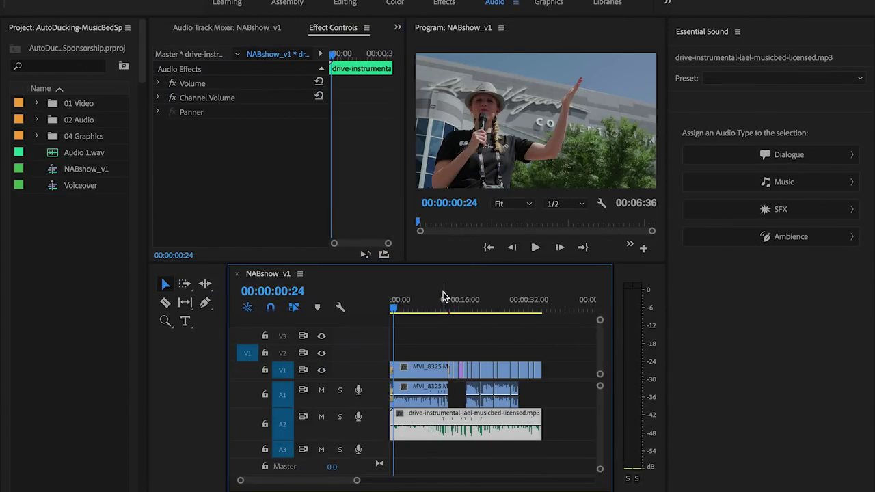
Raise the A2 music clip's volume about 4 dB, undo it, and open Timeline Display Settings.
{"action": "left_click", "coordinate": [415, 386]}
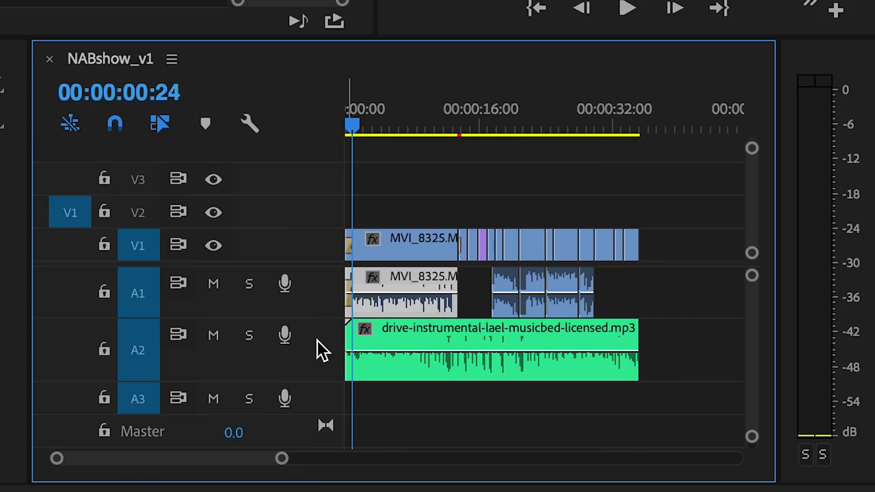
{"action": "left_click", "coordinate": [403, 335]}
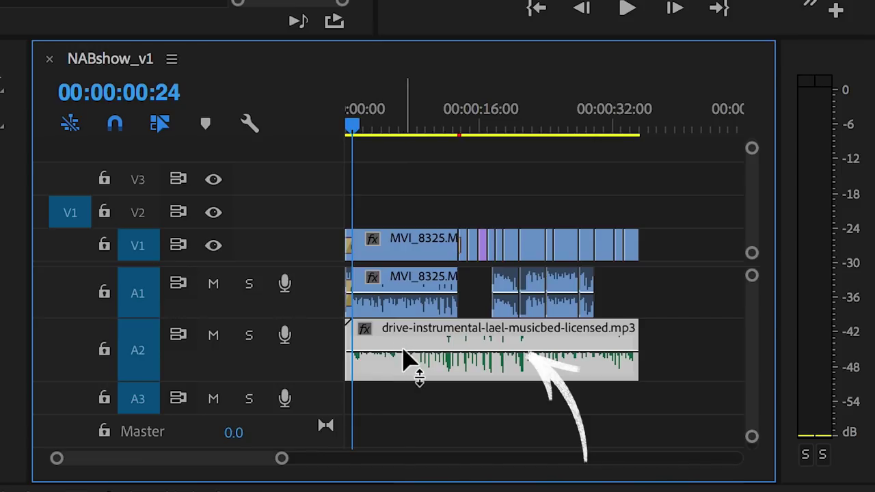
{"action": "mouse_move", "coordinate": [403, 352]}
{"action": "left_mouse_down"}
{"action": "mouse_move", "coordinate": [404, 339]}
{"action": "mouse_move", "coordinate": [403, 363]}
{"action": "mouse_move", "coordinate": [403, 346]}
{"action": "left_mouse_up"}
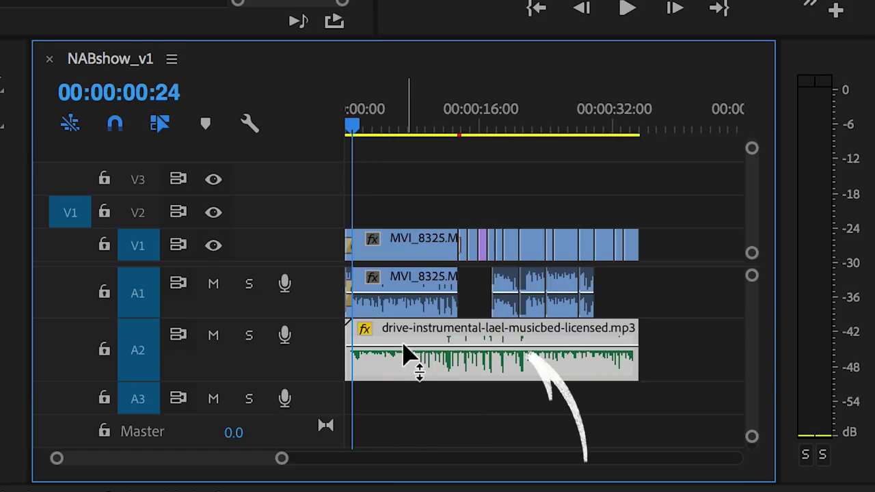
{"action": "key", "text": "ctrl+z"}
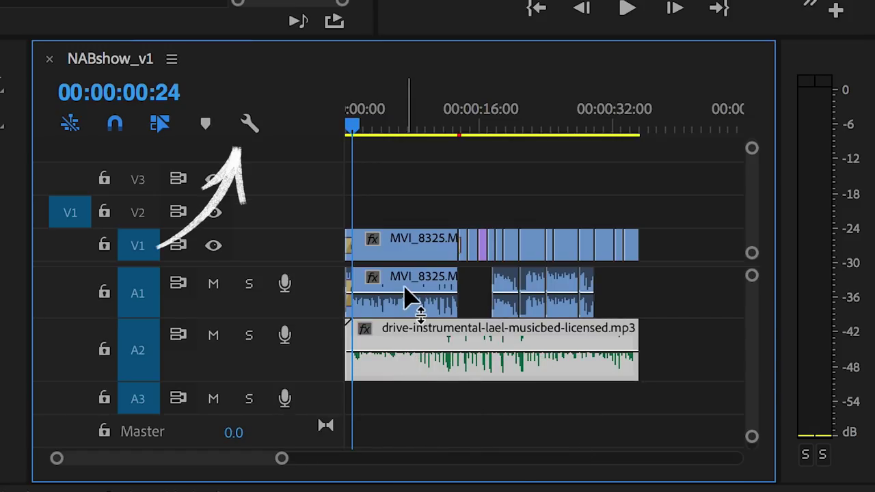
{"action": "left_click", "coordinate": [252, 125]}
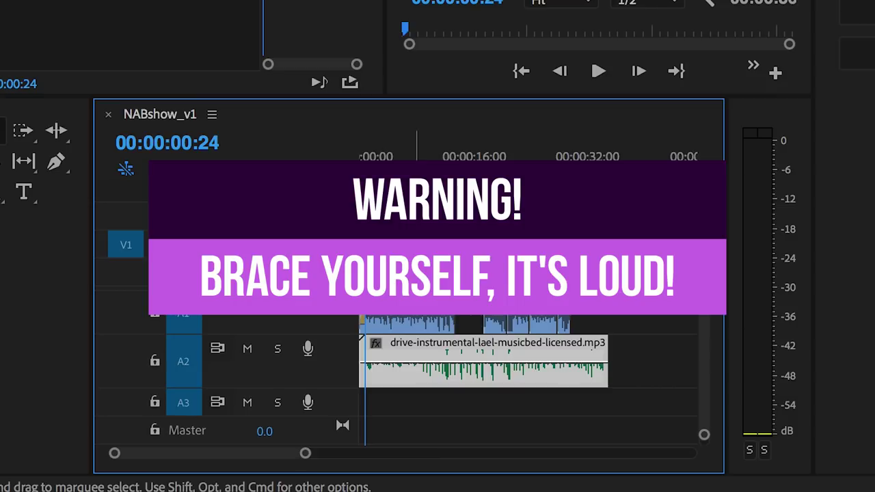
Play the sequence with the loud music and stop at the end, 00:00:35:05.
{"action": "key", "text": "space"}
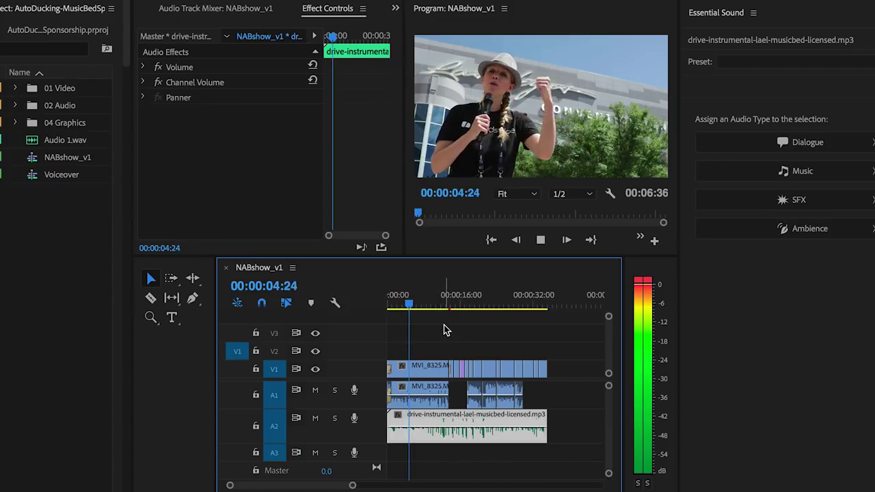
{"action": "key", "text": "End"}
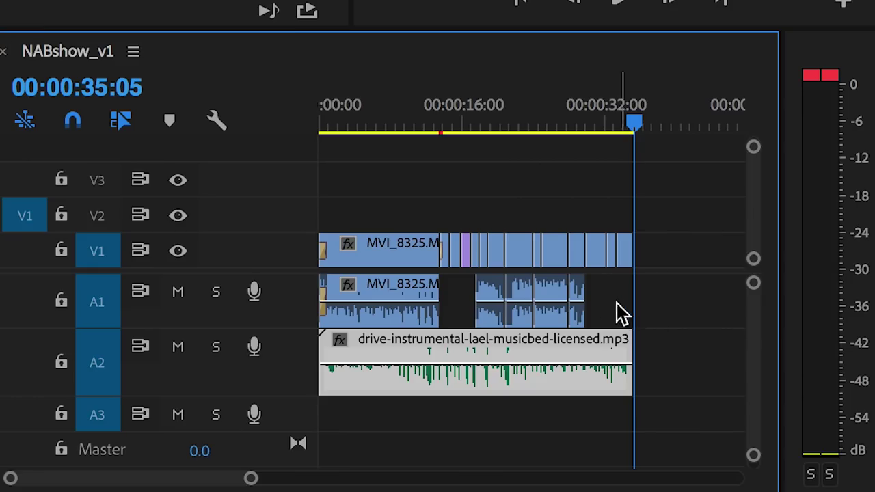
Tag all A1 clips as Dialogue and auto-match their loudness to -23 LUFS.
{"action": "mouse_move", "coordinate": [631, 297]}
{"action": "left_mouse_down"}
{"action": "mouse_move", "coordinate": [703, 301]}
{"action": "mouse_move", "coordinate": [350, 290]}
{"action": "left_mouse_up"}
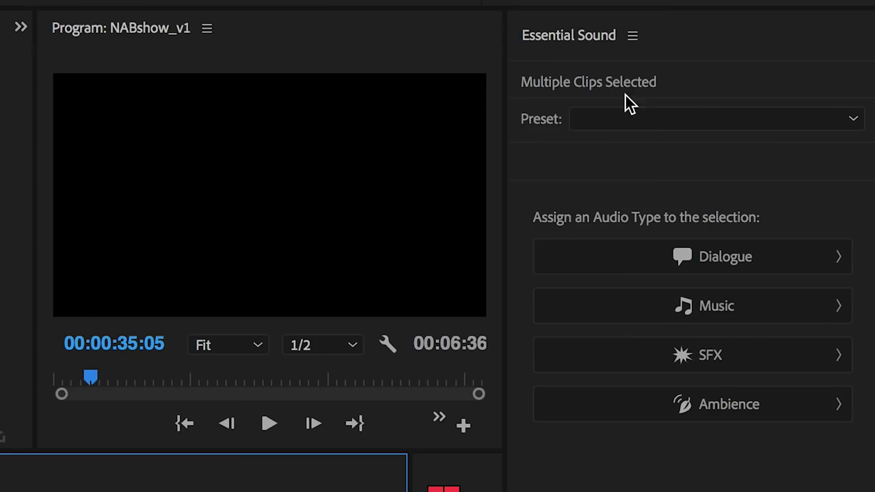
{"action": "left_click", "coordinate": [772, 259]}
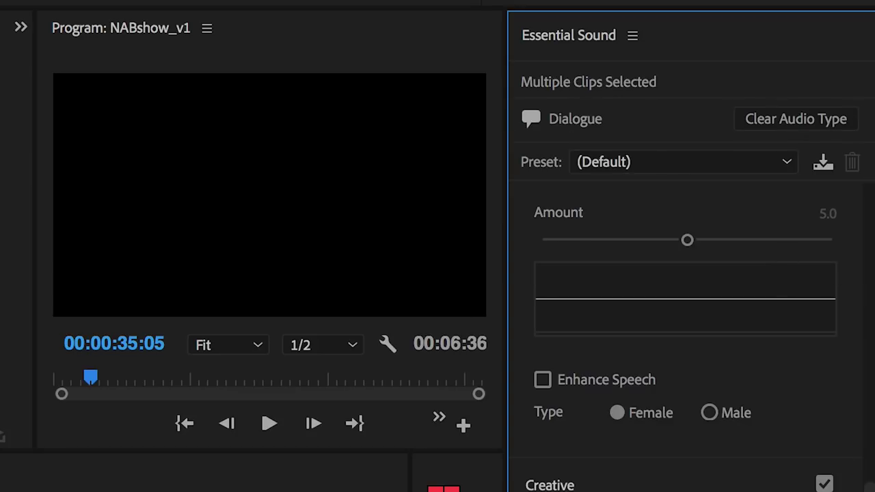
{"action": "scroll", "coordinate": [843, 273], "scroll_direction": "up", "scroll_amount": 5}
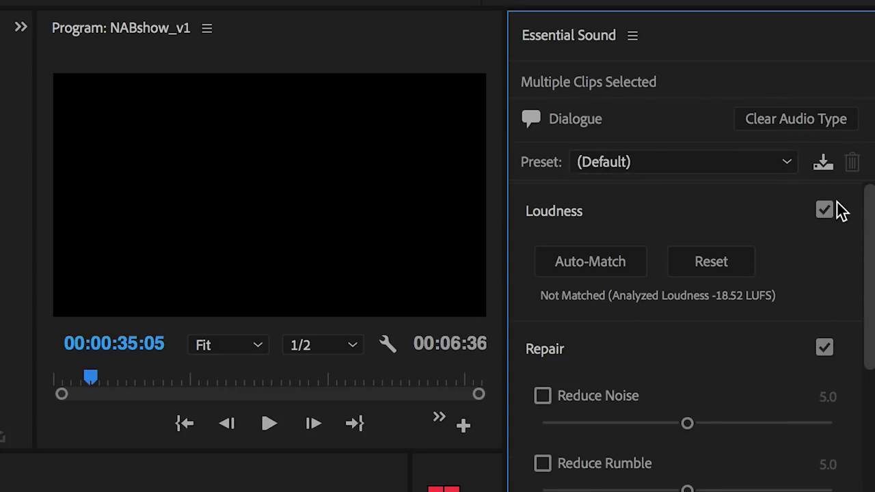
{"action": "left_click", "coordinate": [593, 261]}
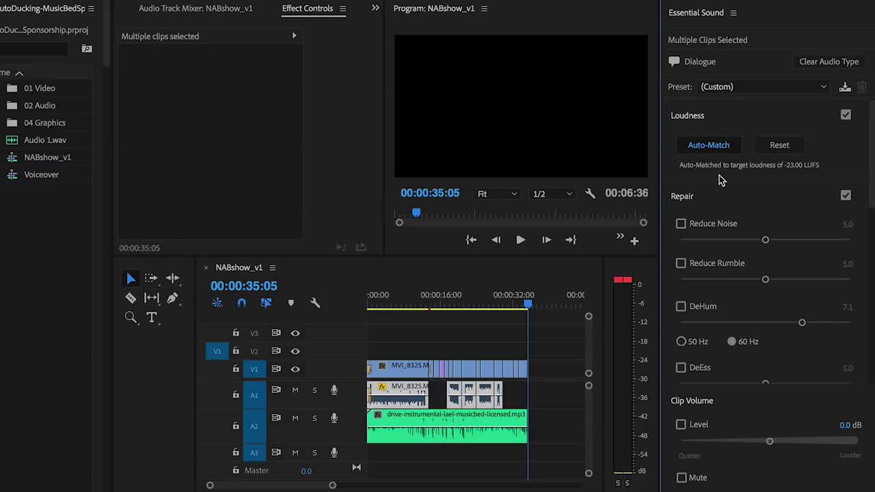
Tag the A2 clip as Music and auto-match its loudness to -25 LUFS.
{"action": "left_click", "coordinate": [445, 415]}
{"action": "left_click", "coordinate": [820, 172]}
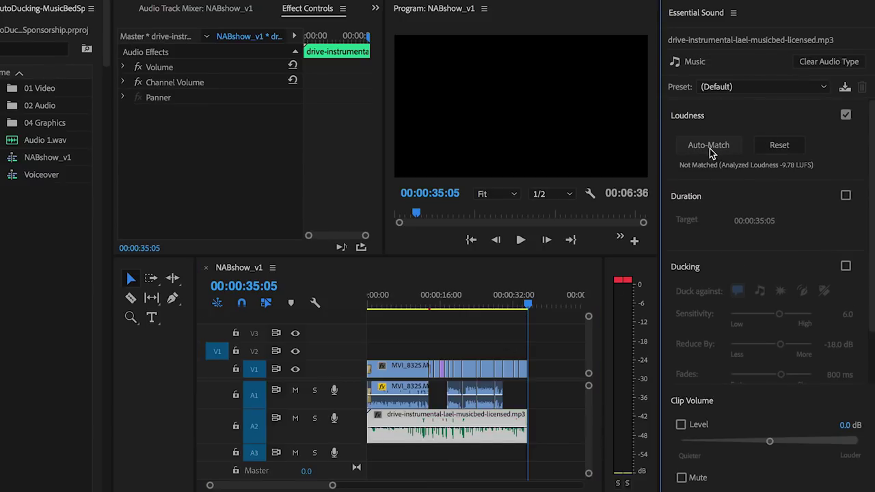
{"action": "left_click", "coordinate": [709, 151]}
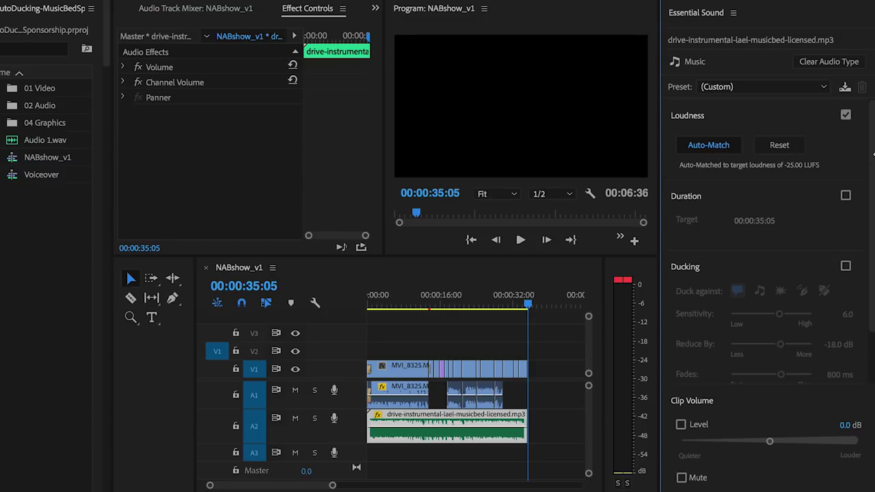
{"action": "scroll", "coordinate": [871, 163], "scroll_direction": "down", "scroll_amount": 2}
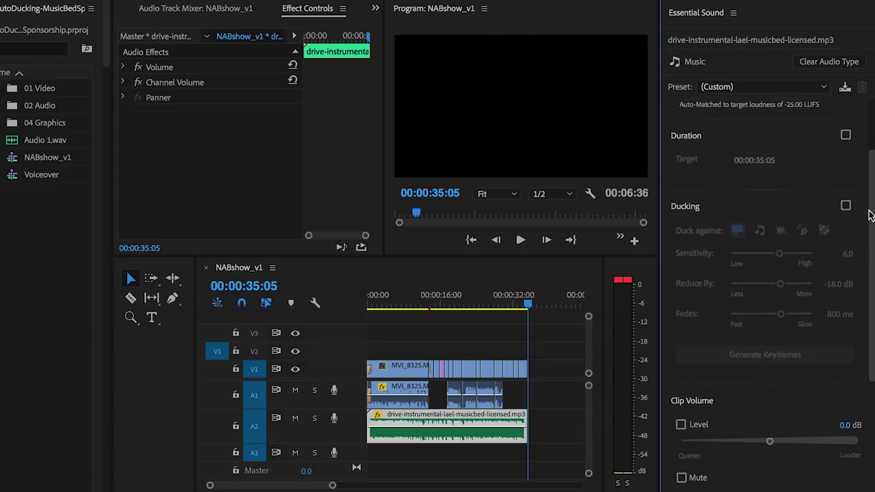
{"action": "scroll", "coordinate": [871, 162], "scroll_direction": "up", "scroll_amount": 2}
Enable ducking on the music clip and inspect the Amplify effect it adds.
{"action": "left_click", "coordinate": [845, 266]}
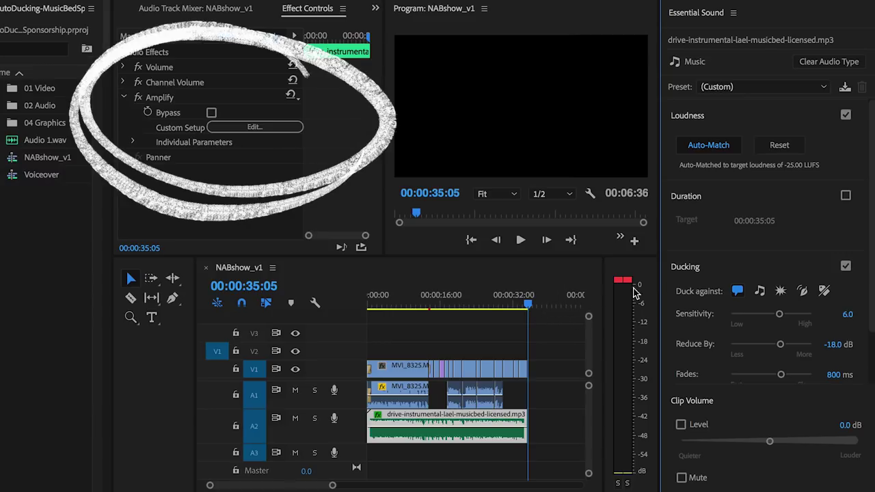
{"action": "left_click", "coordinate": [172, 97]}
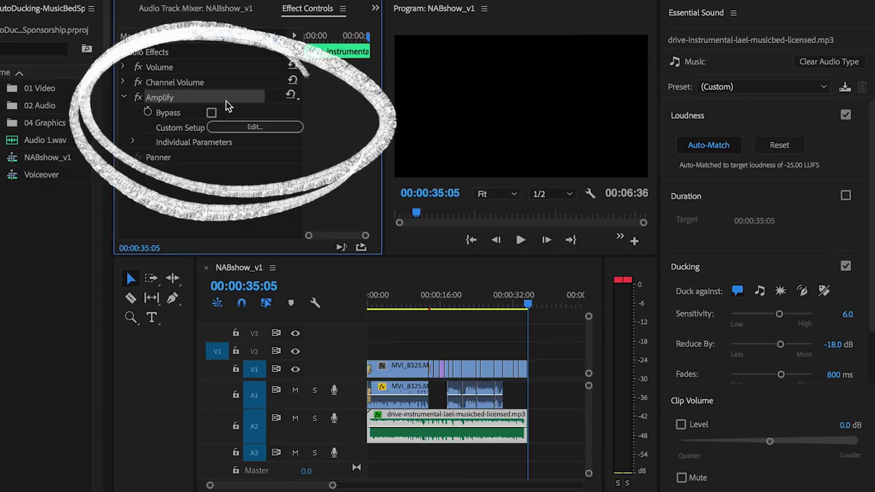
{"action": "left_click", "coordinate": [845, 267]}
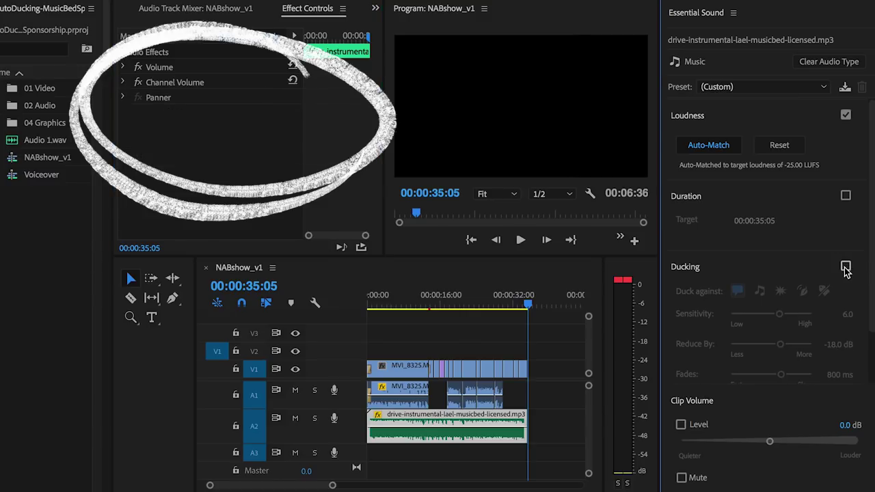
{"action": "left_click", "coordinate": [846, 267]}
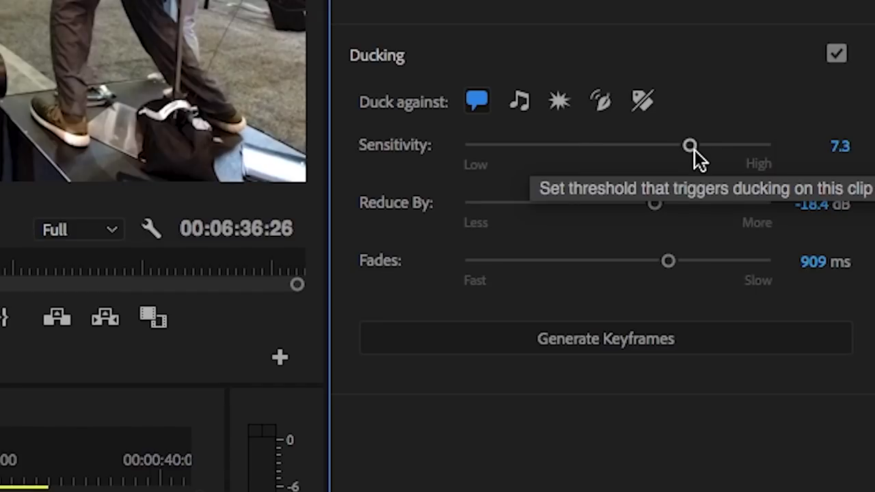
Set the ducking sensitivity to 9.0 and the reduction amount to -13 dB.
{"action": "mouse_move", "coordinate": [690, 146]}
{"action": "left_mouse_down"}
{"action": "mouse_move", "coordinate": [549, 141]}
{"action": "mouse_move", "coordinate": [712, 149]}
{"action": "left_mouse_up"}
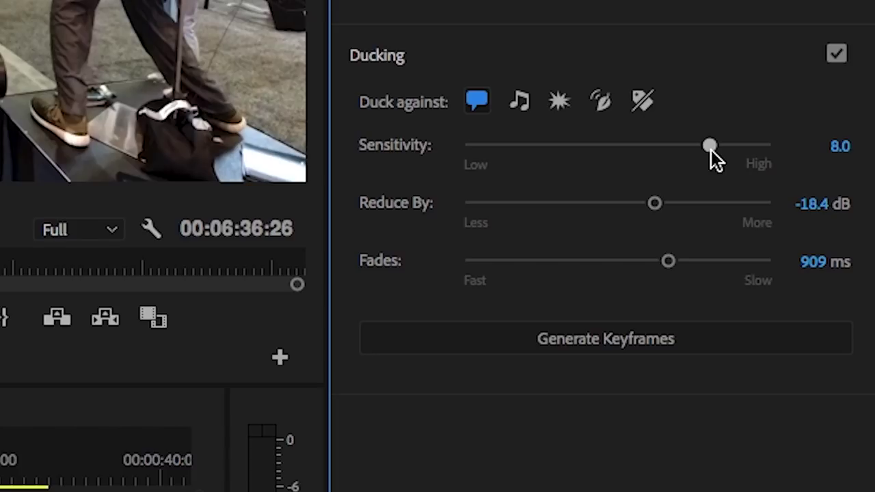
{"action": "left_click_drag", "start_coordinate": [712, 149], "coordinate": [741, 147]}
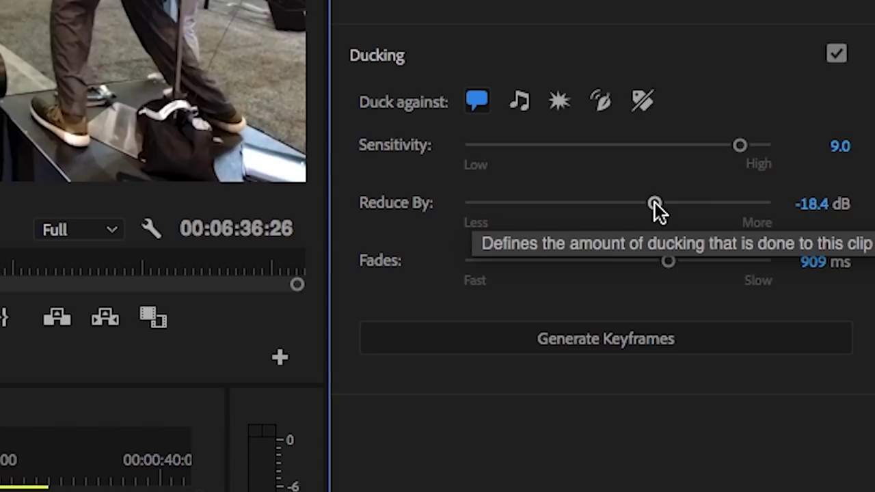
{"action": "mouse_move", "coordinate": [654, 203]}
{"action": "left_mouse_down"}
{"action": "mouse_move", "coordinate": [589, 206]}
{"action": "mouse_move", "coordinate": [671, 213]}
{"action": "left_mouse_up"}
{"action": "left_click", "coordinate": [816, 202]}
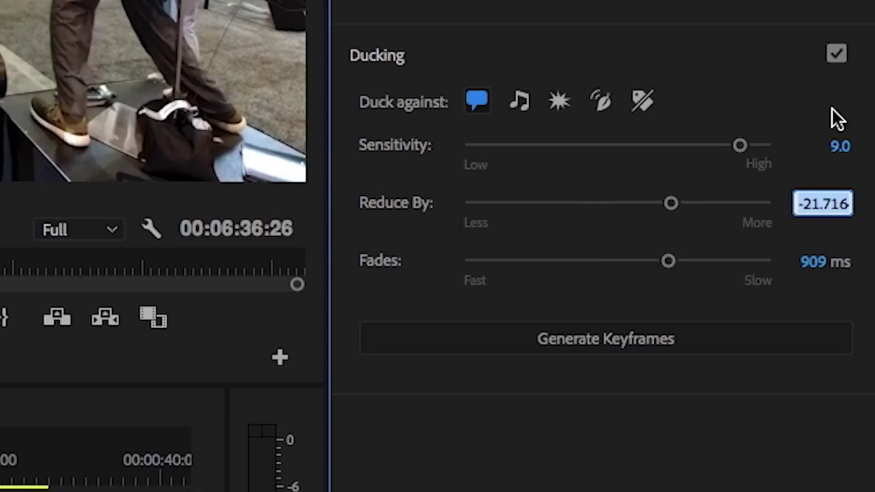
{"action": "key", "text": "BackSpace"}
{"action": "type", "text": "-13"}
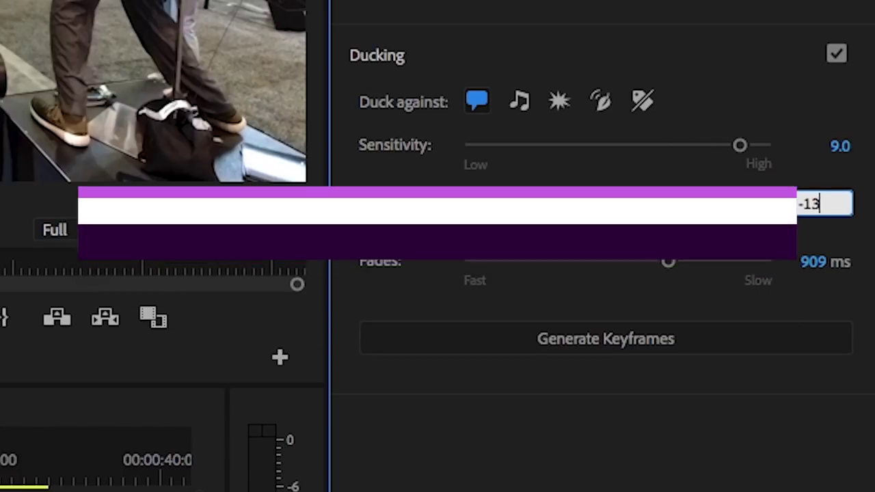
{"action": "key", "text": "Return"}
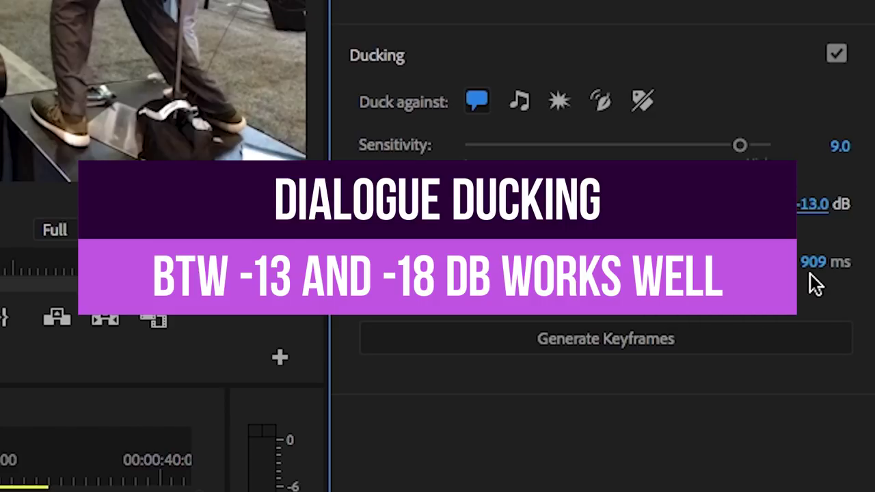
Set ducking fades to 700 ms and generate volume keyframes on the music clip.
{"action": "left_click_drag", "start_coordinate": [666, 268], "coordinate": [536, 257]}
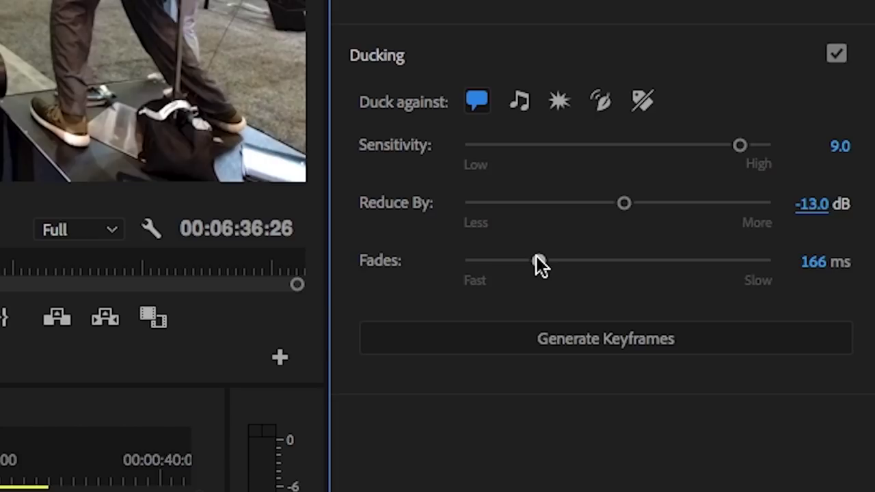
{"action": "left_click_drag", "start_coordinate": [537, 262], "coordinate": [692, 264]}
{"action": "left_click", "coordinate": [798, 265]}
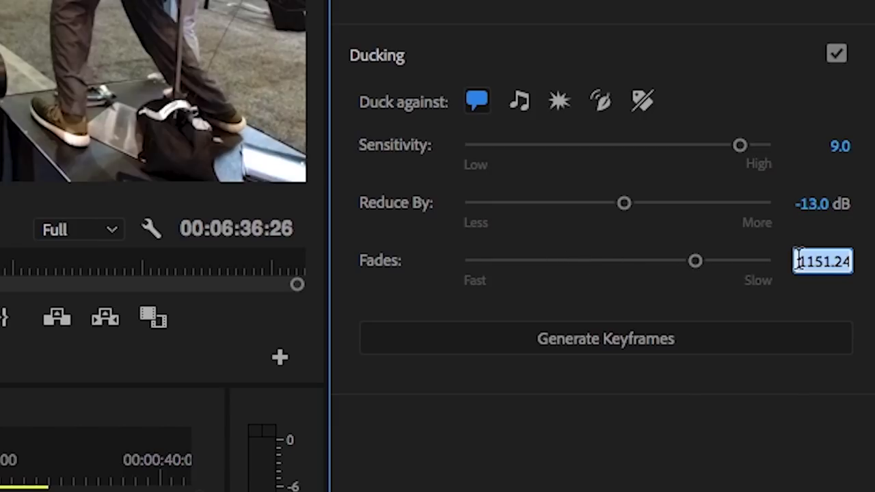
{"action": "type", "text": "700"}
{"action": "key", "text": "Return"}
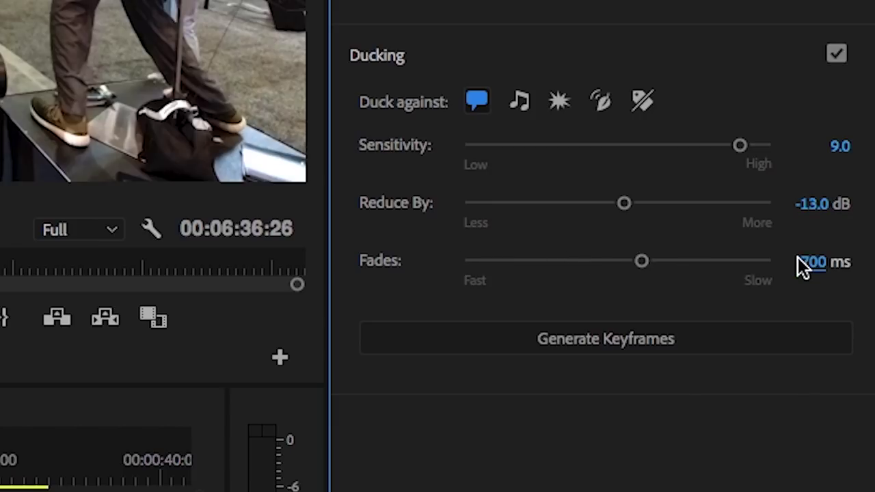
{"action": "left_click", "coordinate": [667, 333]}
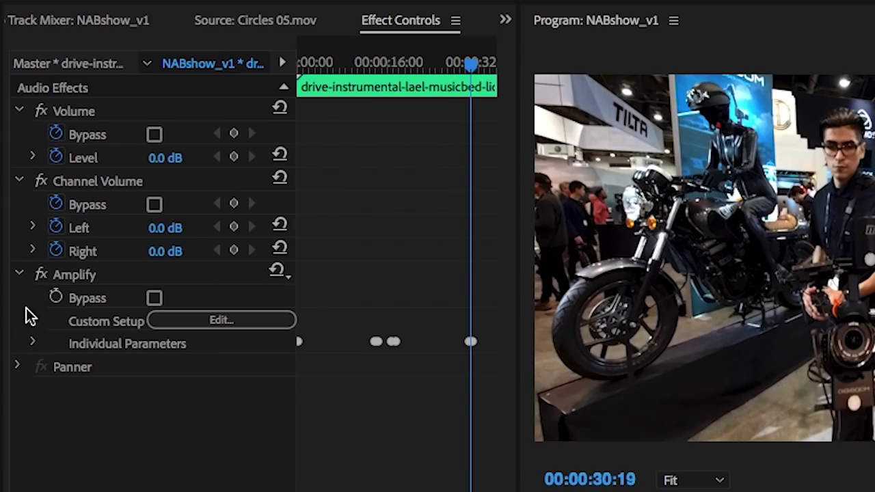
Collapse the Amplify effect and its Individual Parameters in Effect Controls.
{"action": "left_click", "coordinate": [34, 345]}
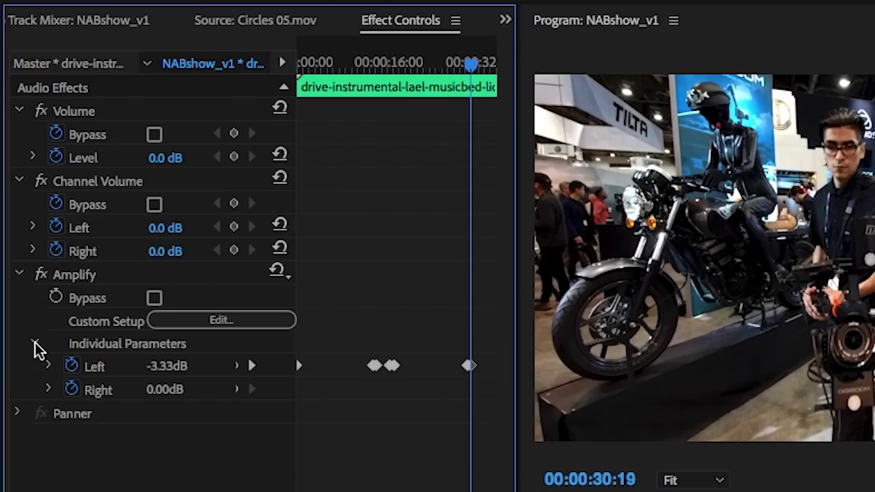
{"action": "left_click", "coordinate": [35, 344]}
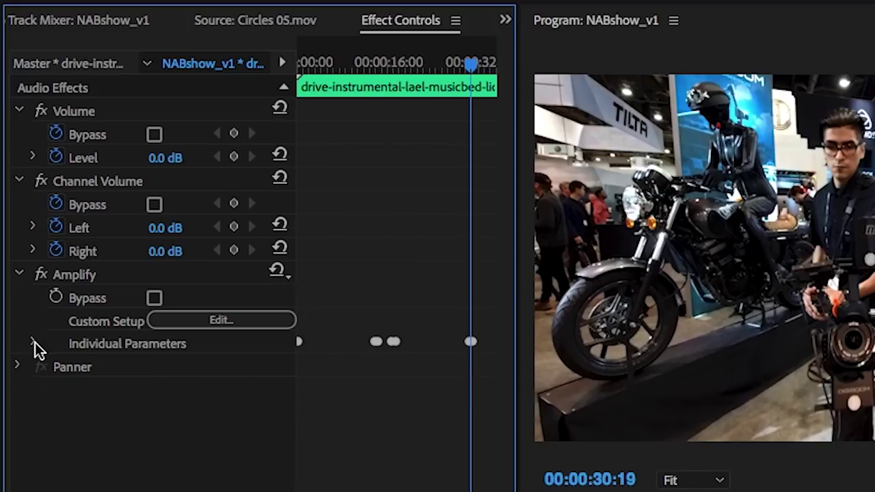
{"action": "left_click", "coordinate": [20, 276]}
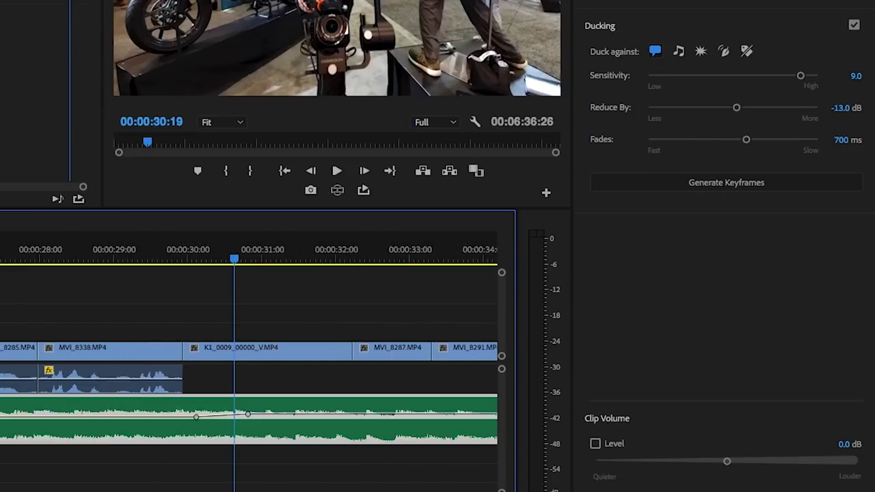
Try ducking fades of about one second and 231 ms, regenerating keyframes each time.
{"action": "key", "text": "minus"}
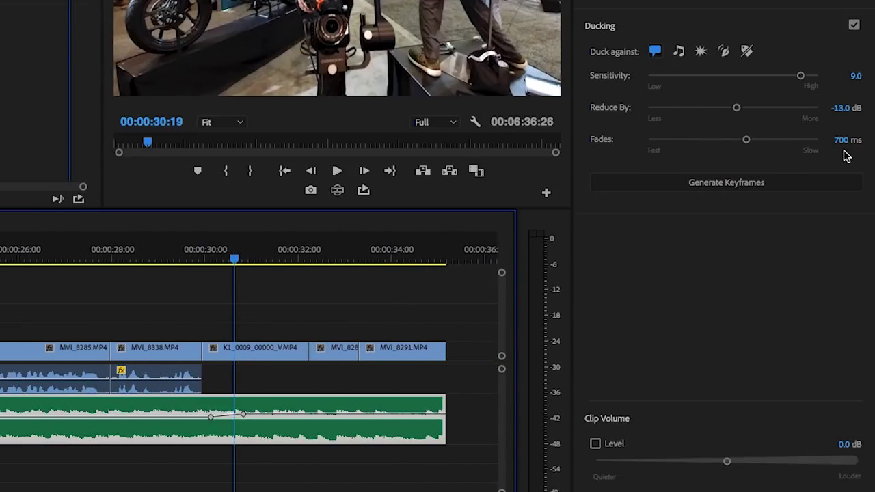
{"action": "left_click_drag", "start_coordinate": [745, 139], "coordinate": [775, 142]}
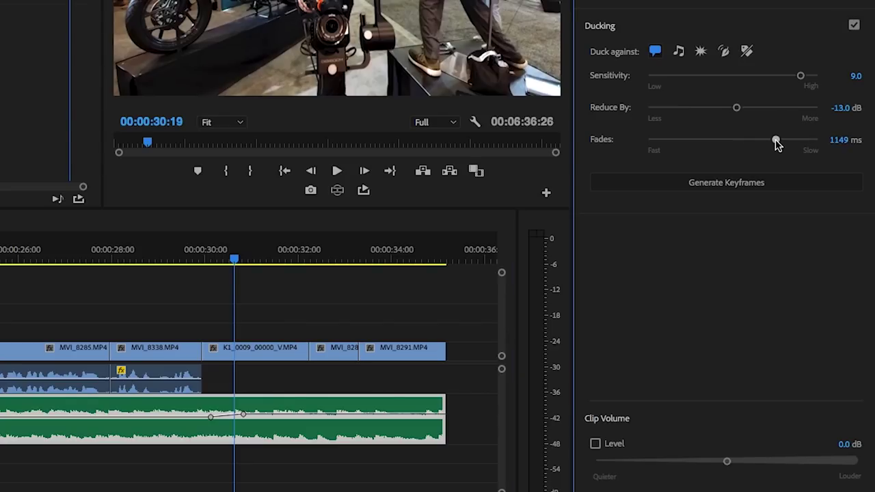
{"action": "left_click", "coordinate": [764, 192]}
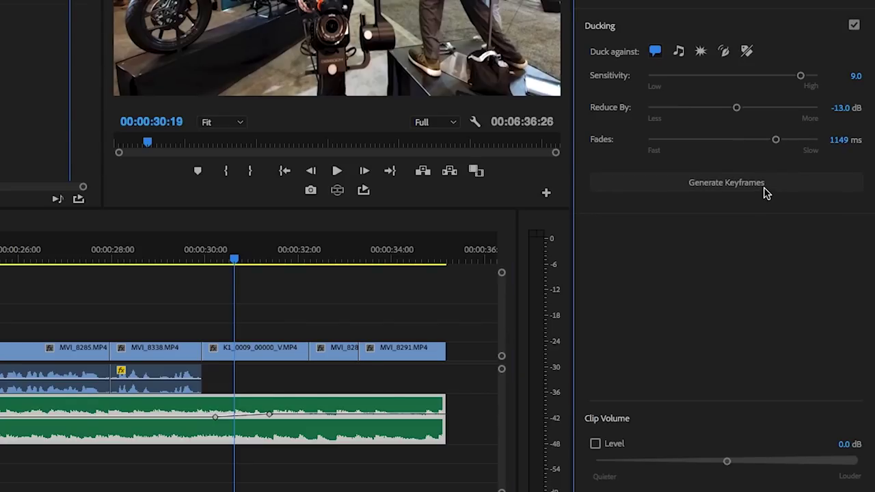
{"action": "left_click", "coordinate": [692, 141]}
{"action": "left_click_drag", "start_coordinate": [692, 141], "coordinate": [699, 141]}
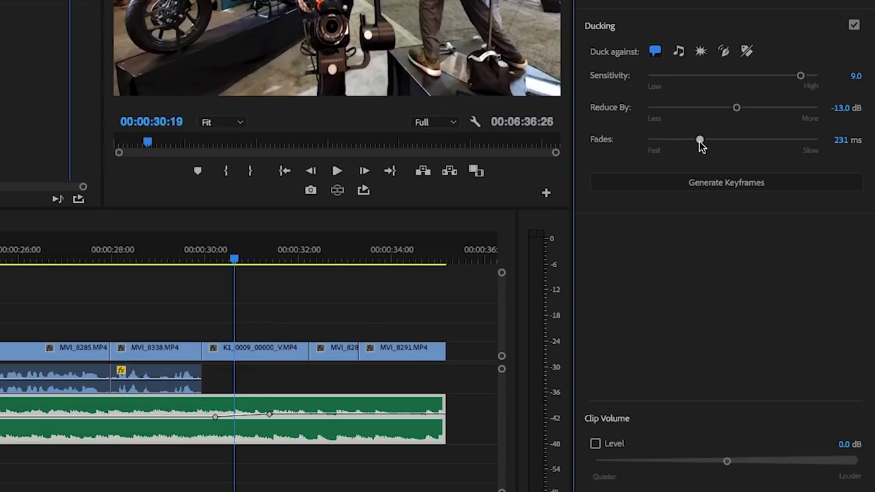
{"action": "left_click", "coordinate": [714, 186]}
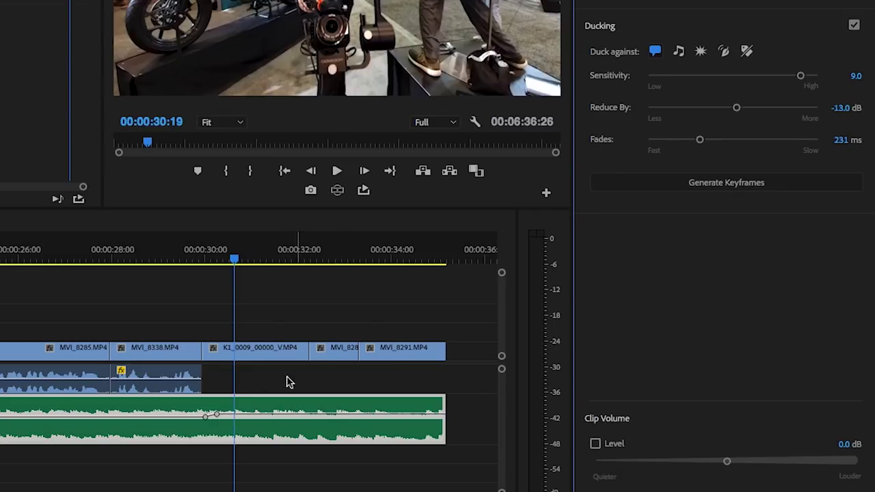
Set ducking fades to 450 ms and regenerate the music clip's keyframes.
{"action": "left_click", "coordinate": [843, 141]}
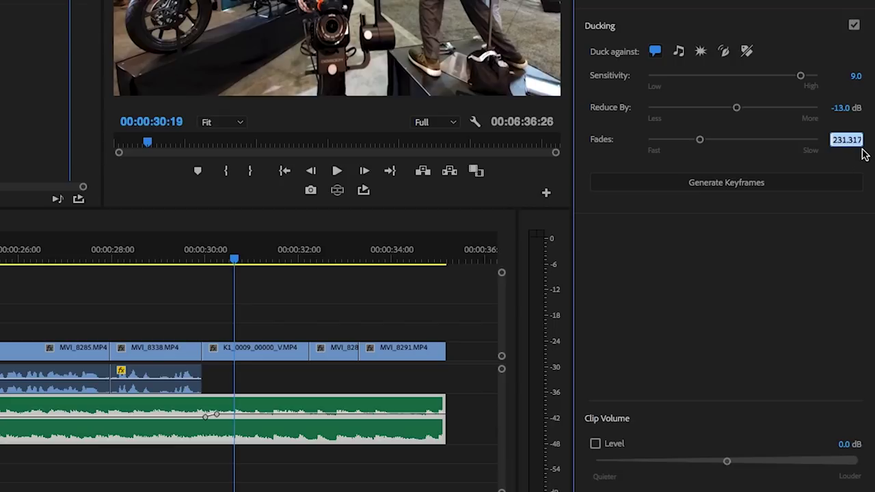
{"action": "type", "text": "450"}
{"action": "key", "text": "Return"}
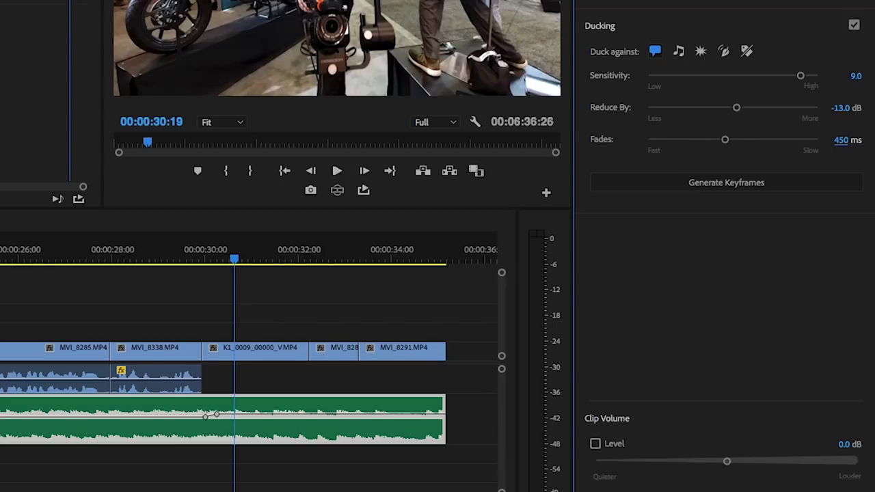
{"action": "left_click", "coordinate": [783, 190]}
Generate trial ducking keyframes at -18 dB reduction, then again at -5 dB.
{"action": "left_click", "coordinate": [845, 108]}
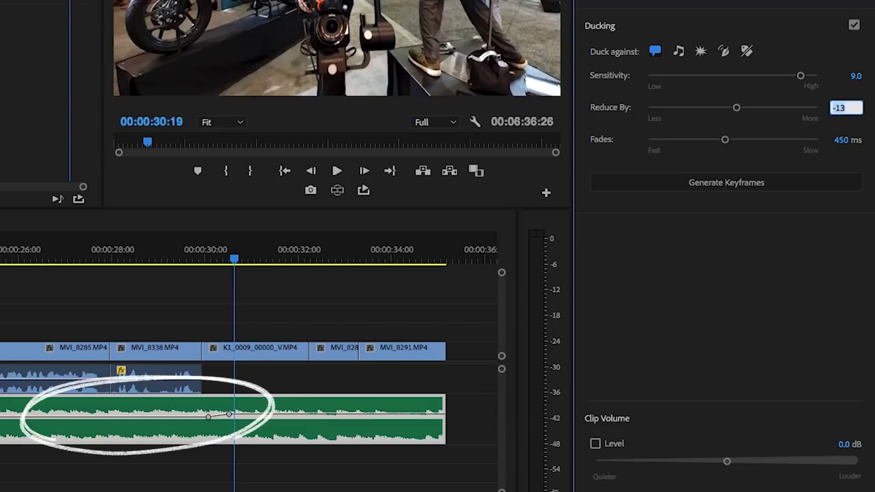
{"action": "type", "text": "-18"}
{"action": "key", "text": "Return"}
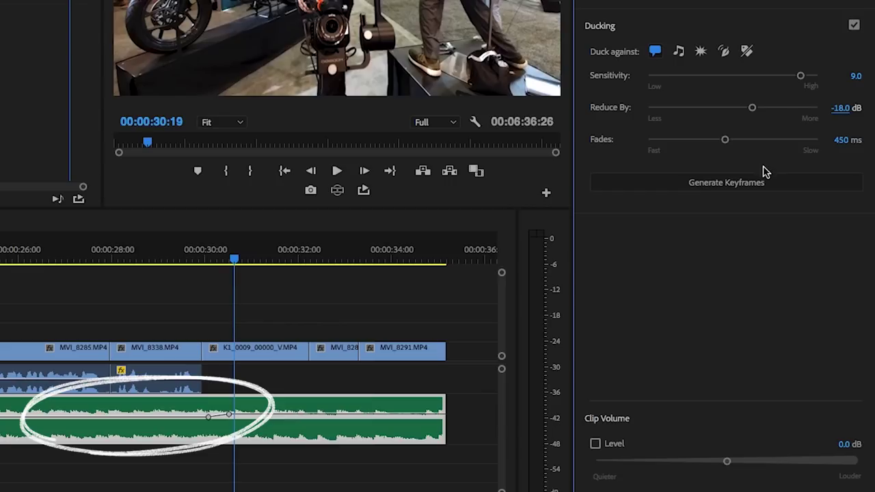
{"action": "left_click", "coordinate": [756, 186]}
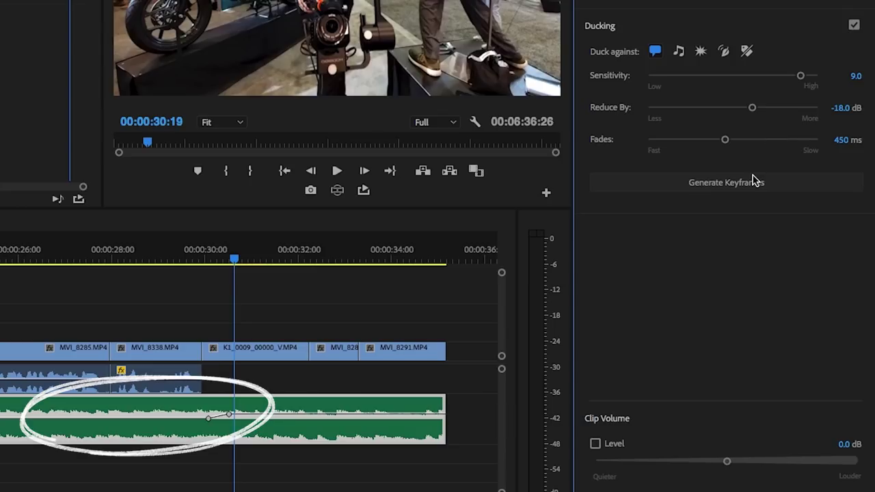
{"action": "left_click", "coordinate": [846, 108]}
{"action": "type", "text": "-5"}
{"action": "key", "text": "Return"}
{"action": "left_click", "coordinate": [754, 183]}
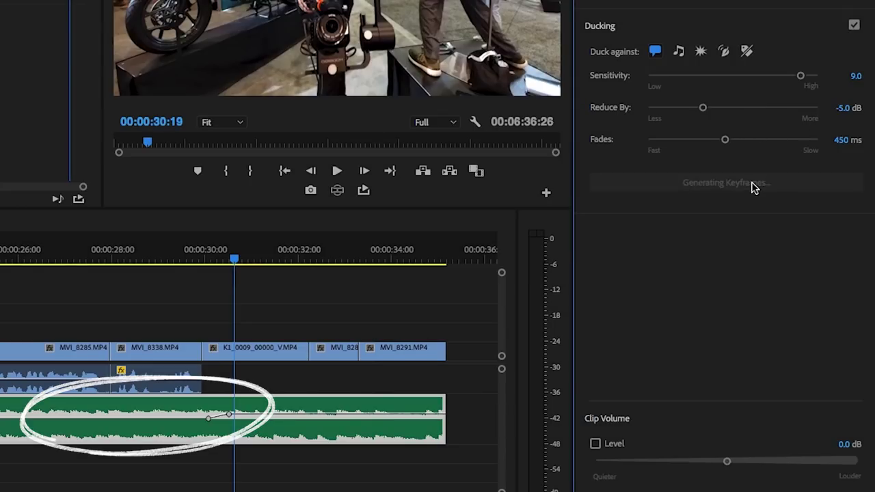
Set the ducking reduction back to -13 dB.
{"action": "left_click", "coordinate": [853, 107]}
{"action": "type", "text": "-13"}
{"action": "key", "text": "Return"}
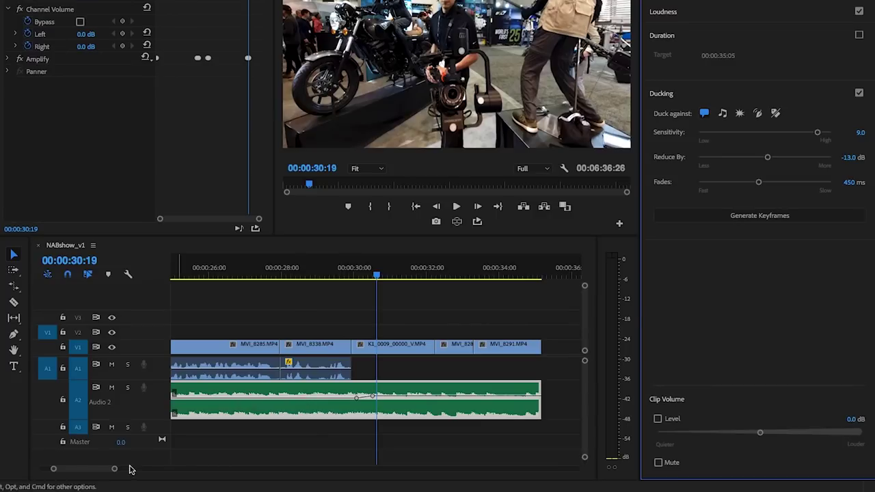
{"action": "mouse_move", "coordinate": [130, 468]}
{"action": "left_mouse_down"}
{"action": "mouse_move", "coordinate": [157, 470]}
{"action": "mouse_move", "coordinate": [125, 477]}
{"action": "left_mouse_up"}
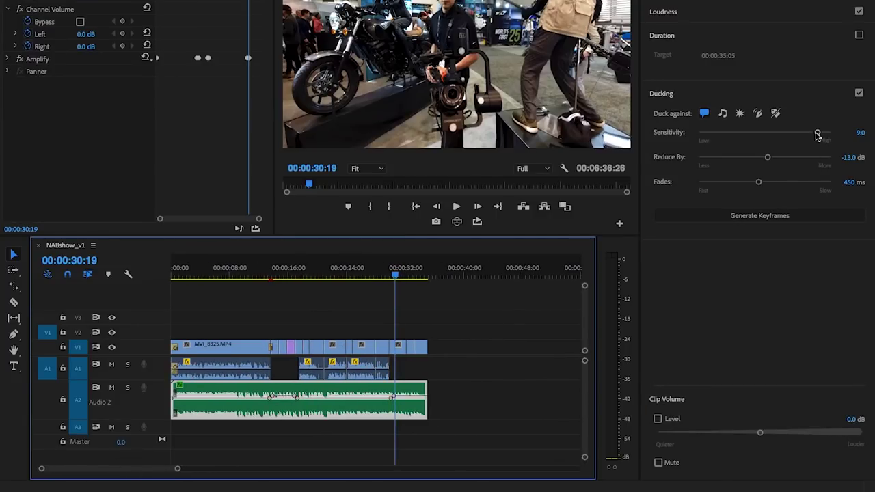
Generate trial ducking keyframes at sensitivity 3, then regenerate them at sensitivity 9.
{"action": "left_click_drag", "start_coordinate": [818, 135], "coordinate": [738, 137]}
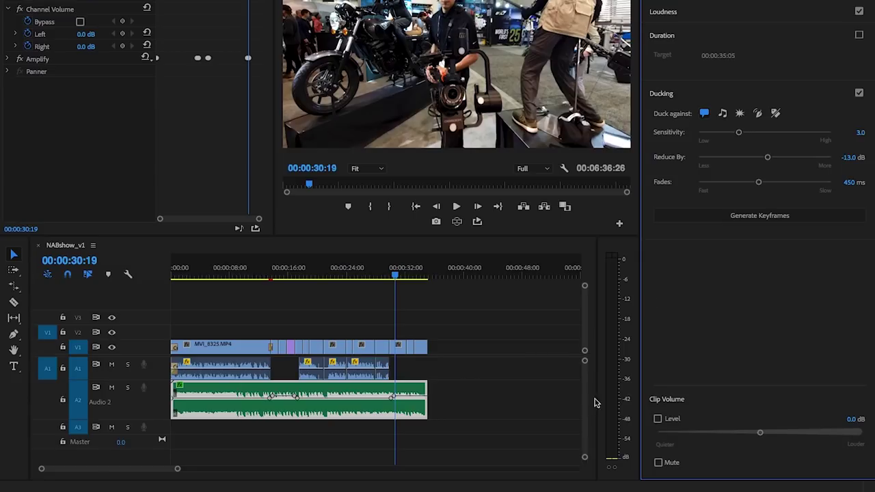
{"action": "left_click", "coordinate": [759, 215]}
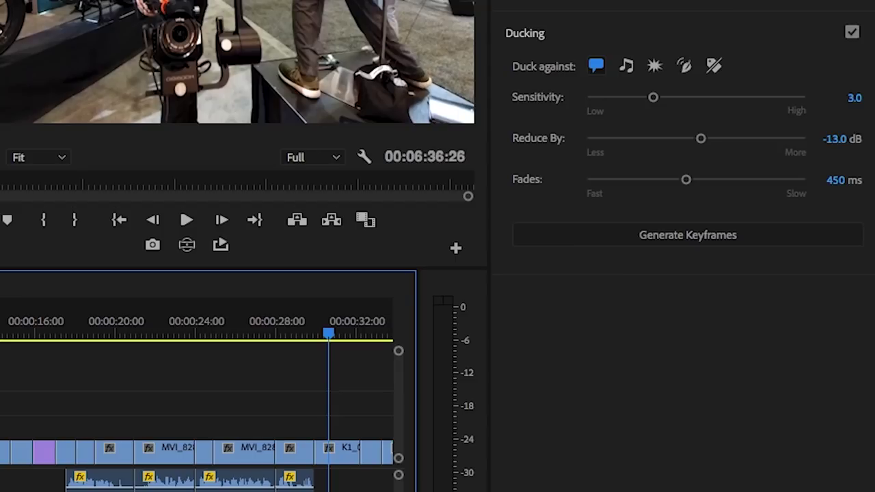
{"action": "left_click", "coordinate": [854, 98]}
{"action": "type", "text": "9"}
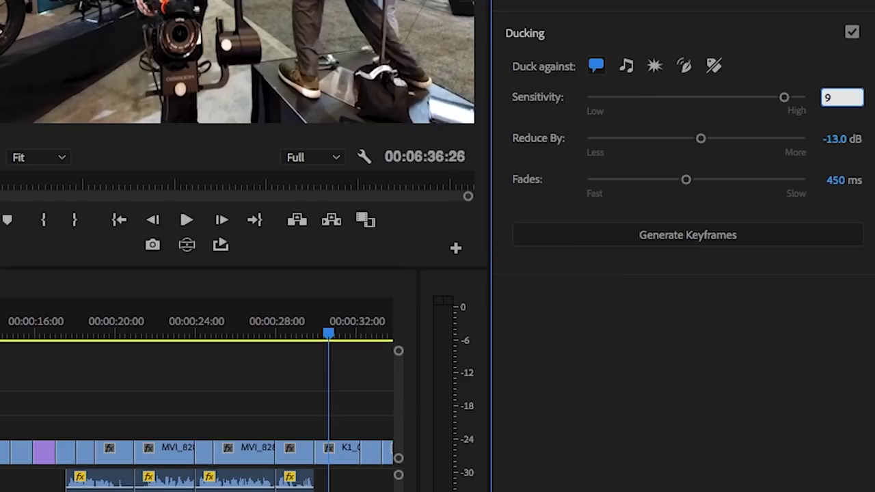
{"action": "key", "text": "Return"}
{"action": "left_click", "coordinate": [752, 238]}
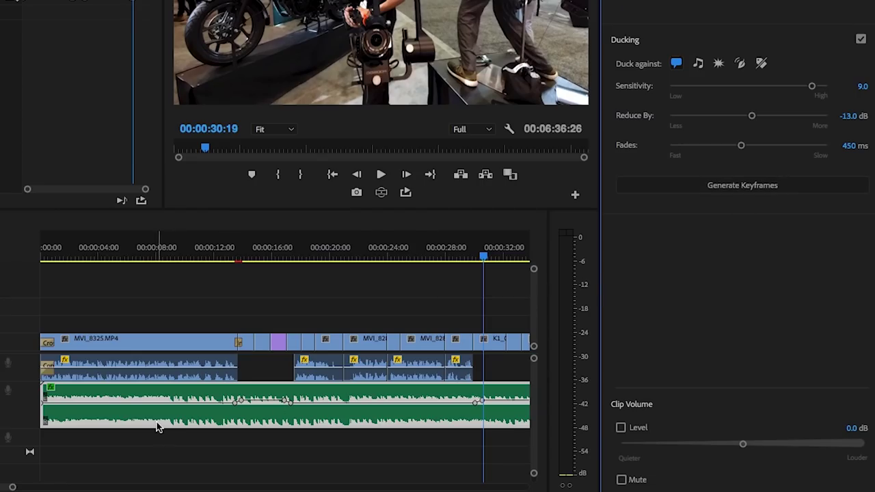
{"action": "left_click_drag", "start_coordinate": [12, 487], "coordinate": [27, 488]}
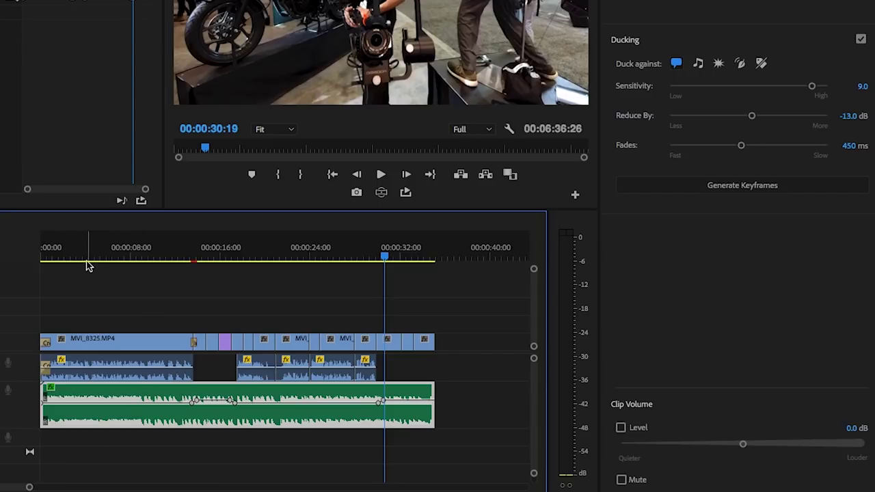
Play the ducked sequence from 00:00:00:00 through to its end at 00:00:35:04.
{"action": "left_click_drag", "start_coordinate": [89, 265], "coordinate": [14, 265]}
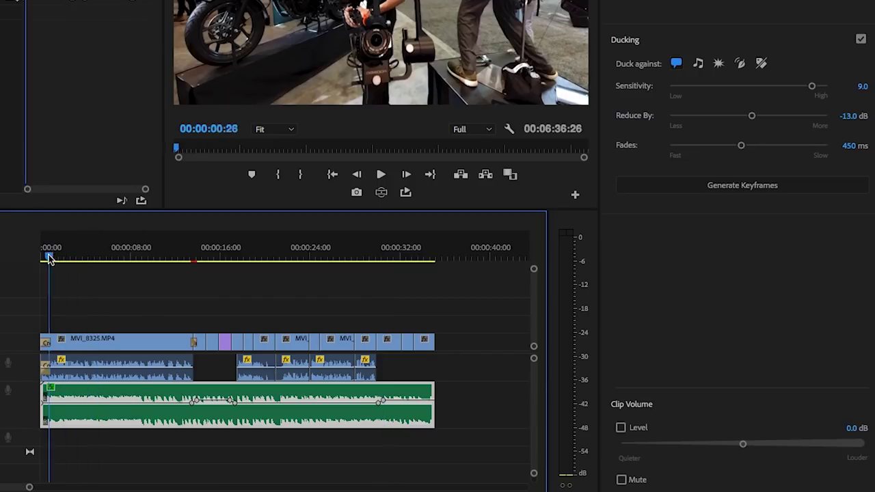
{"action": "key", "text": "space"}
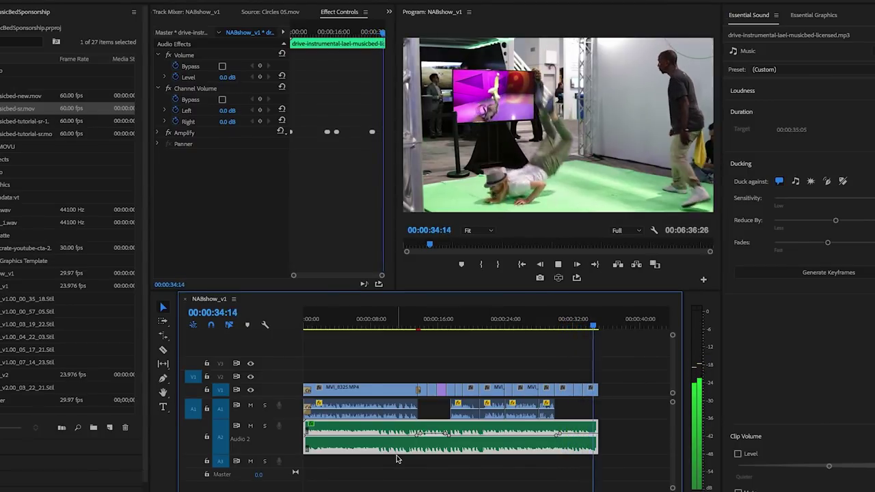
{"action": "key", "text": "space"}
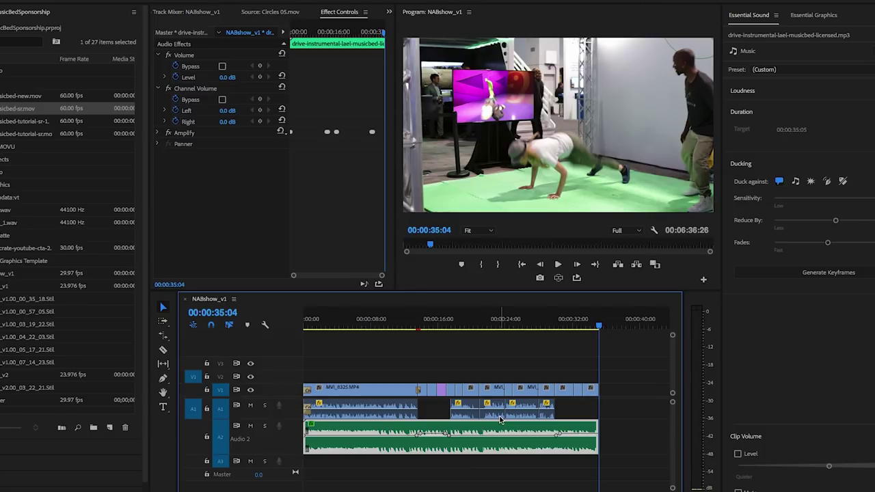